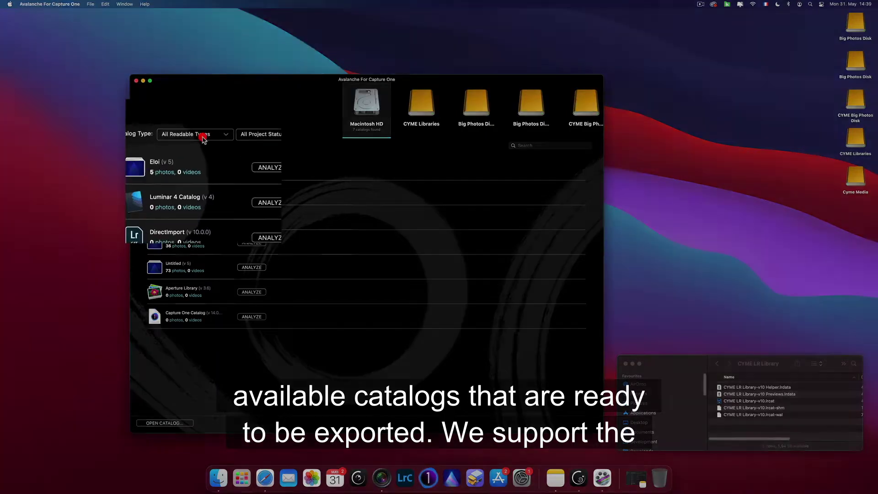
Step: Check the readable catalog types, then drop in the CYME LR Library-v10 .lrcat for analysis
left_click(204, 147)
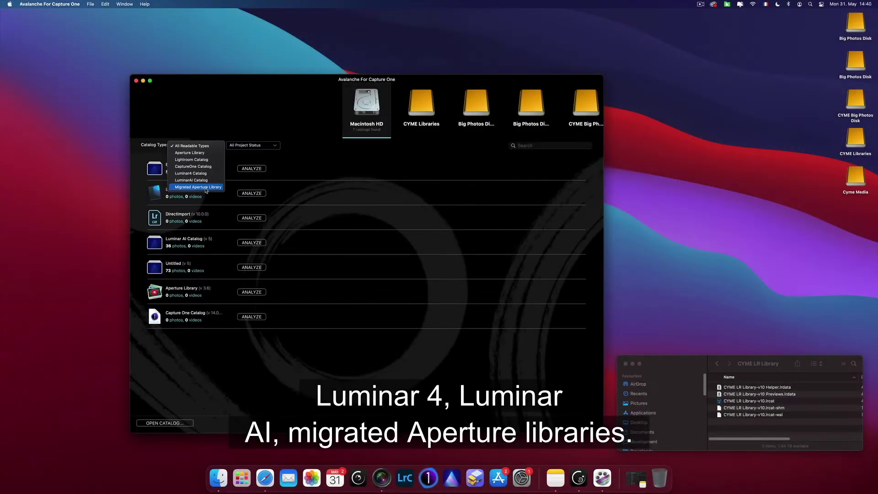
left_click(404, 165)
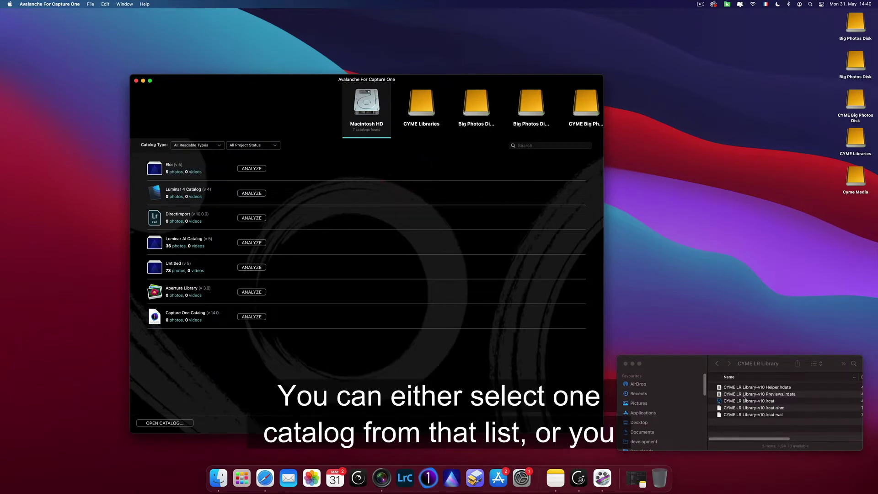
left_click_drag(744, 401, 329, 186)
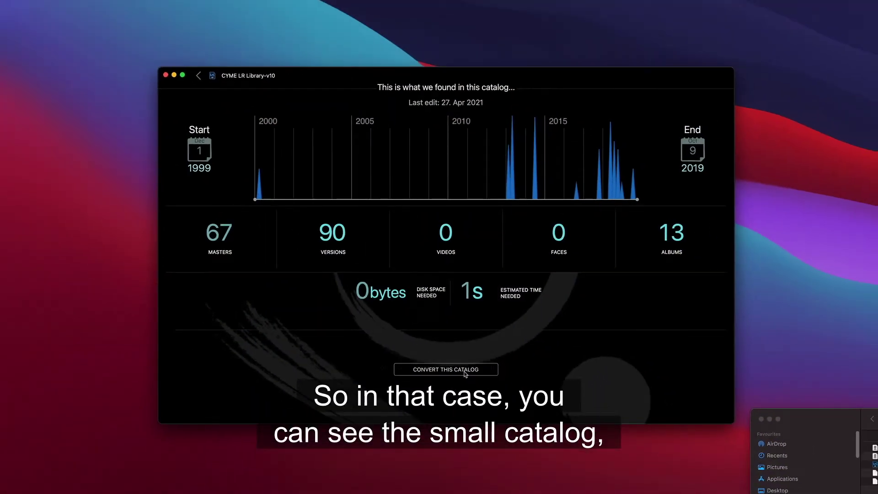
Step: Begin conversion setup with videos still included and referenced master files not copied
left_click(465, 374)
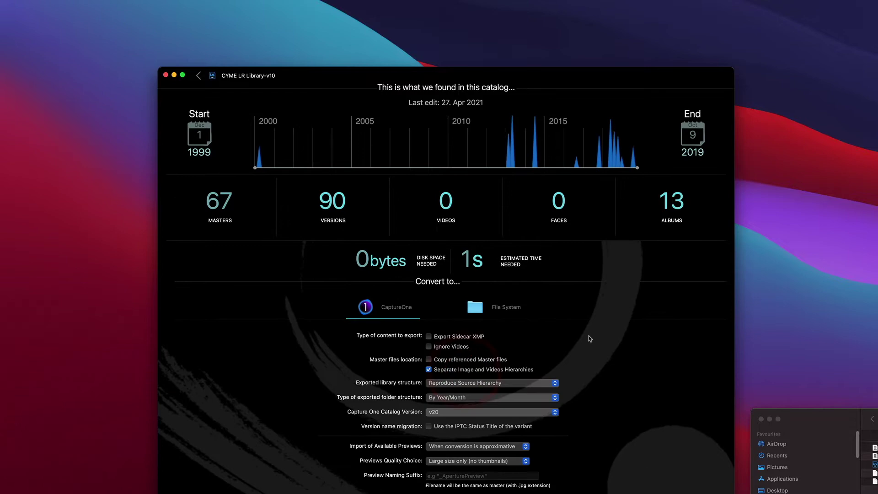
left_click_drag(593, 38, 579, 20)
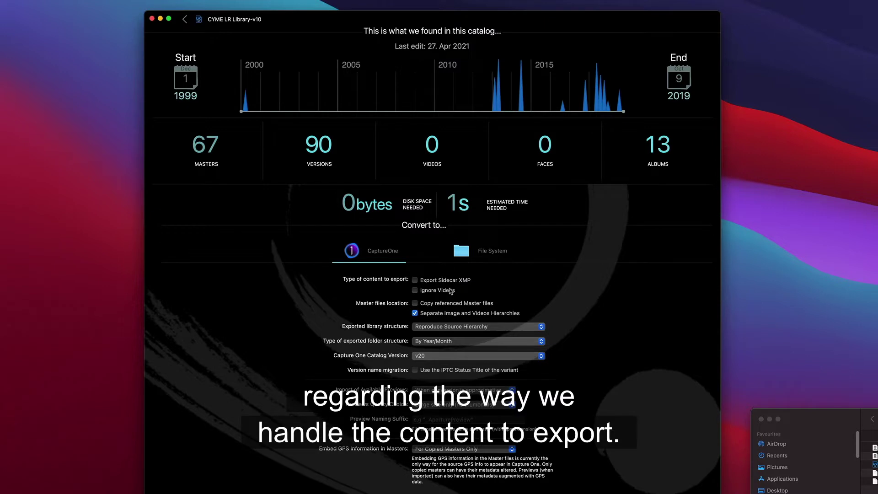
left_click(414, 290)
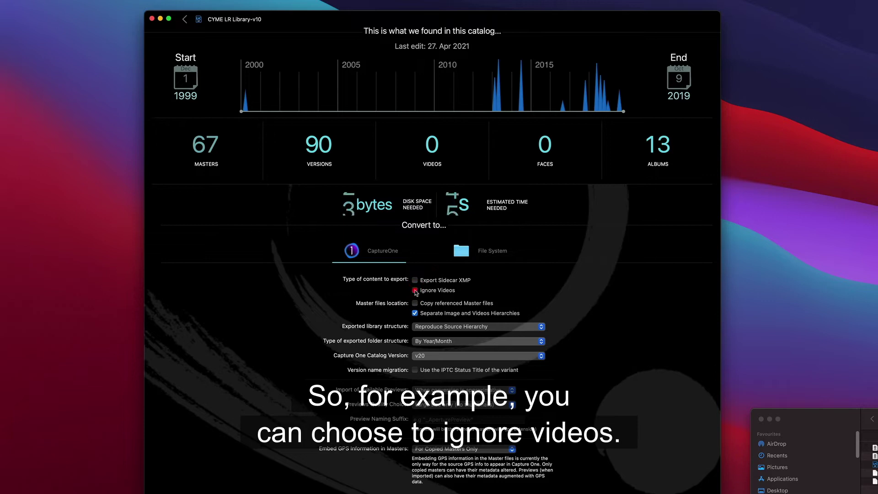
left_click(415, 291)
left_click(415, 303)
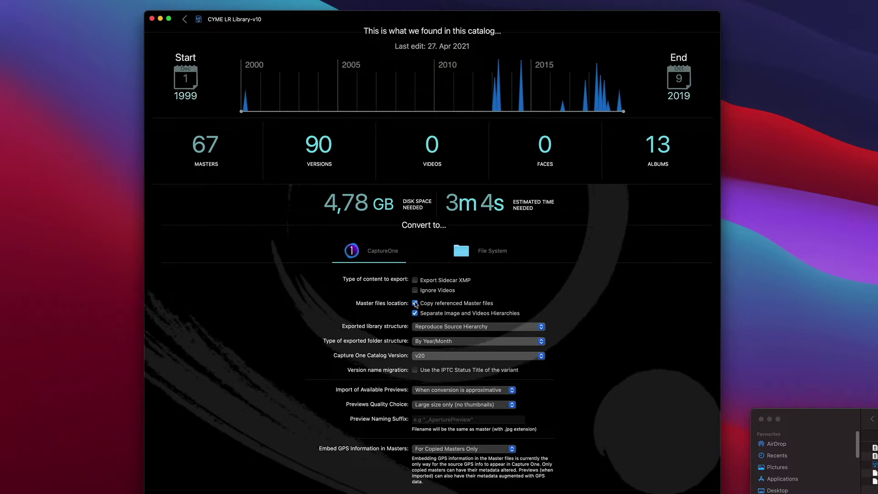
left_click(416, 304)
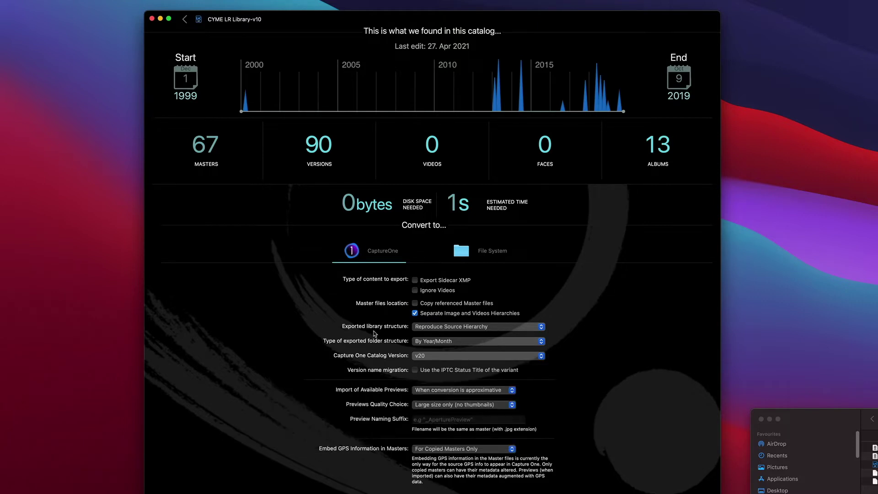
Step: Keep Reproduce Source Hierarchy as library structure and set master folders to By Project/Year/Month
left_click(465, 325)
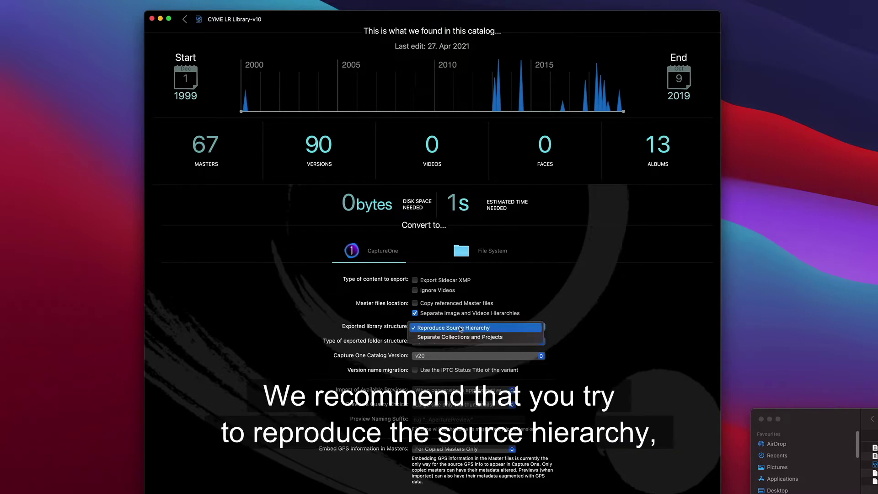
left_click(453, 328)
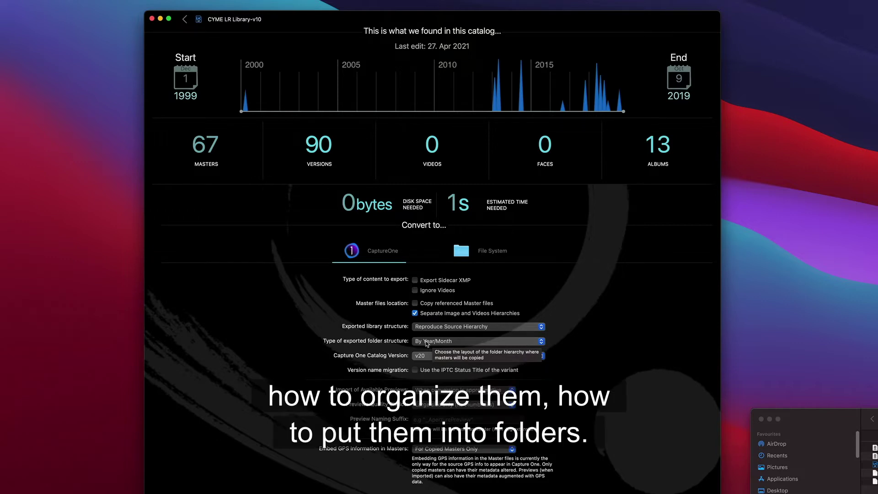
left_click(446, 342)
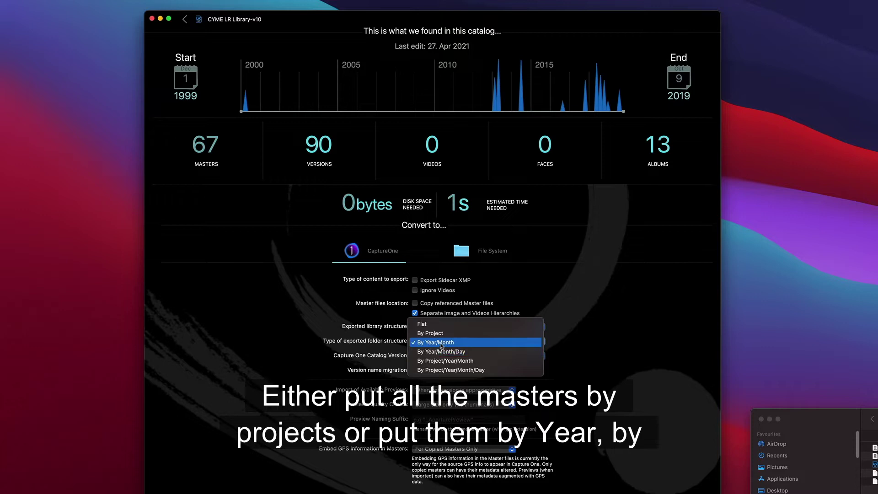
left_click(528, 361)
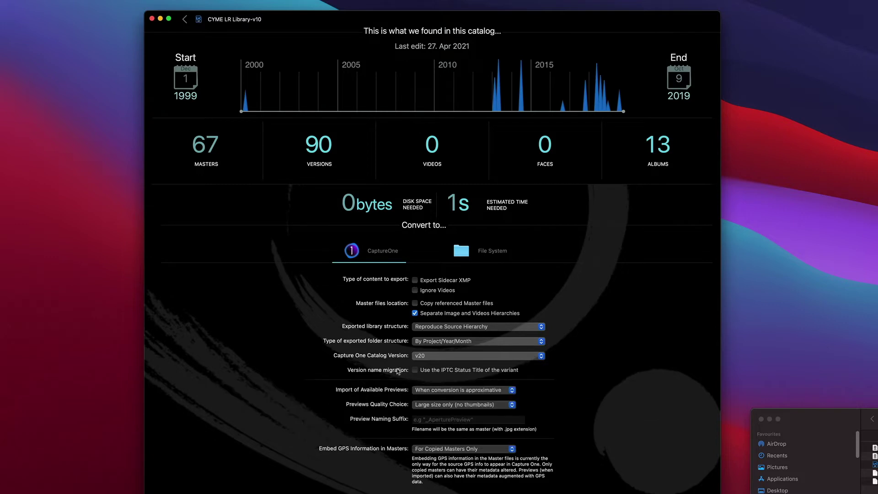
Step: Change the Capture One catalog version from v20 to Latest (v21)
left_click(440, 357)
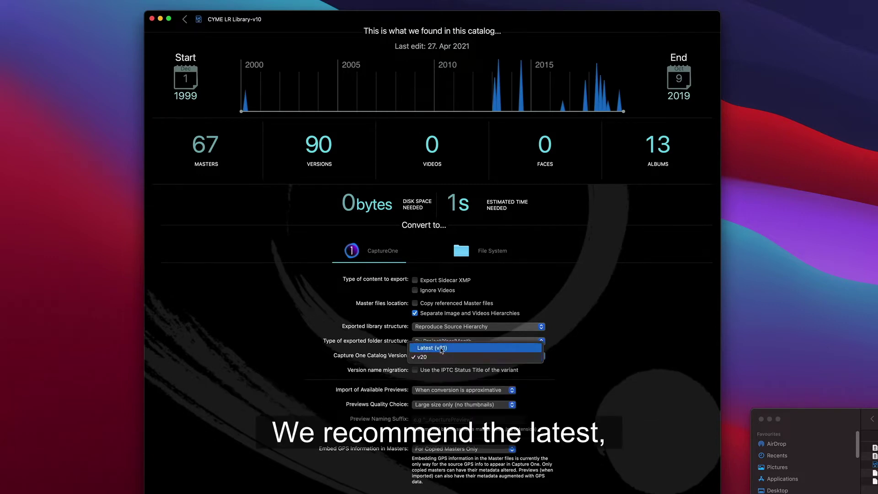
left_click(442, 348)
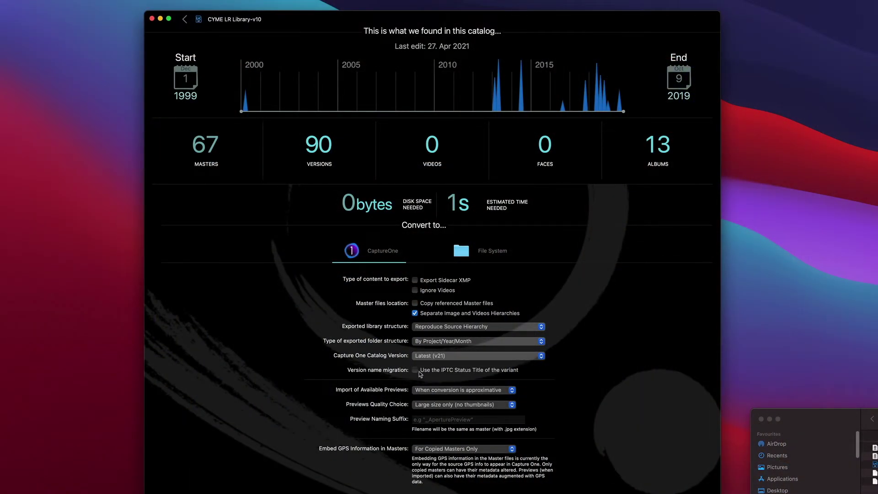
Step: Tick 'Use the IPTC Status Title of the variant' under Version name migration
left_click(416, 370)
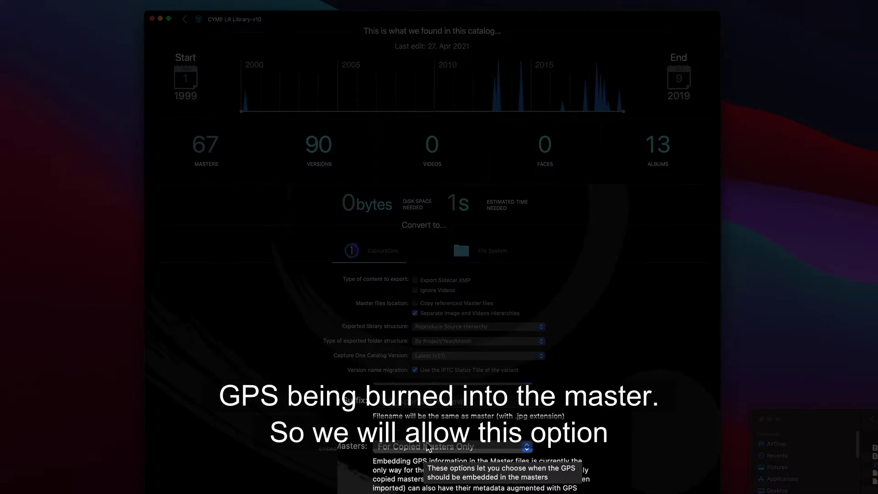
Step: Leave GPS embedding at For Copied Masters Only and advance to the destination-folder page
left_click(428, 447)
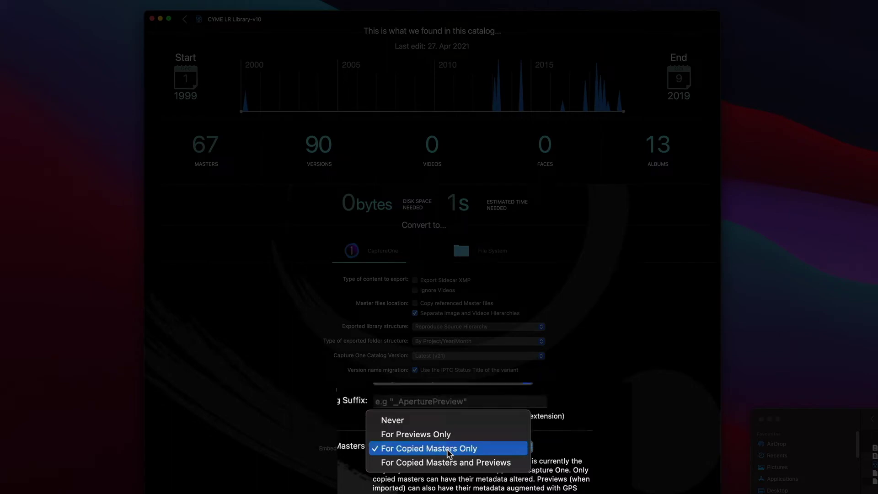
left_click(448, 451)
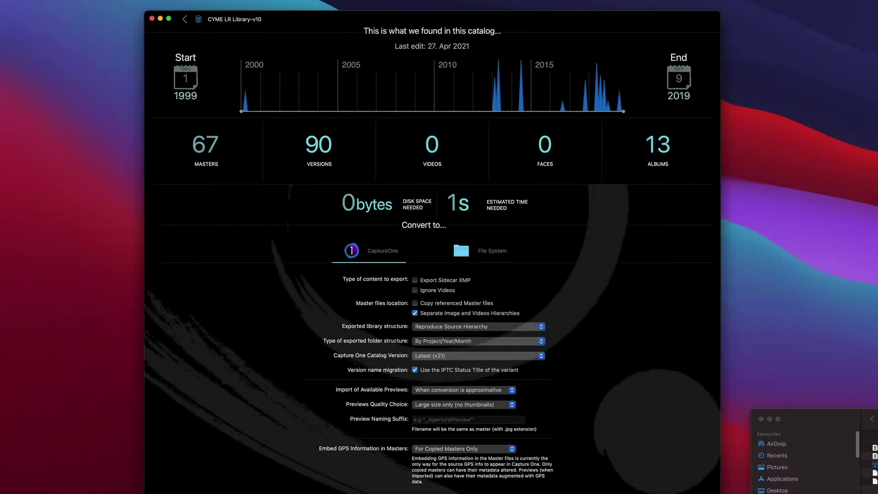
left_click(682, 362)
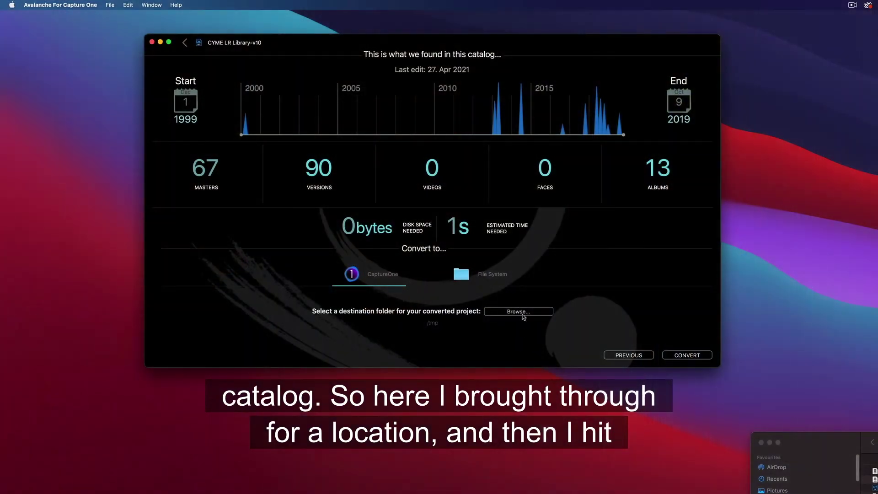
Step: Pick a destination folder, run the conversion, and open the converted catalog in Capture One 21
left_click(516, 312)
left_click(679, 276)
left_click(687, 356)
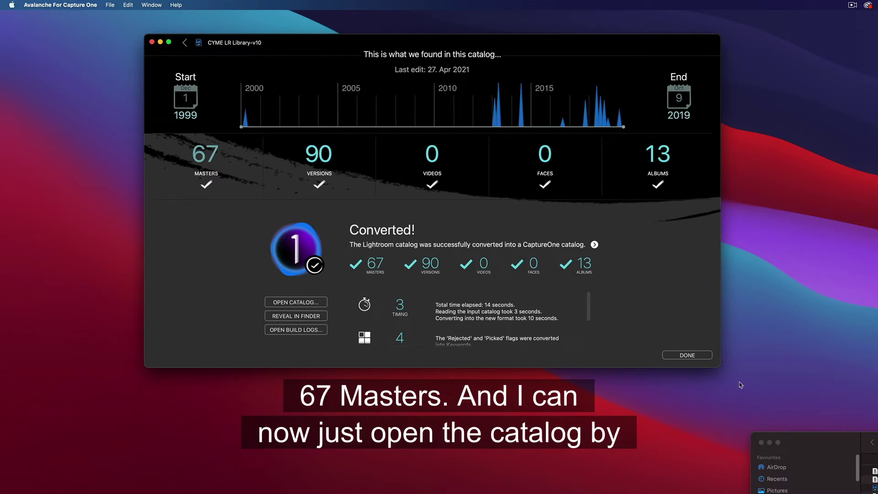
left_click_drag(720, 368, 725, 436)
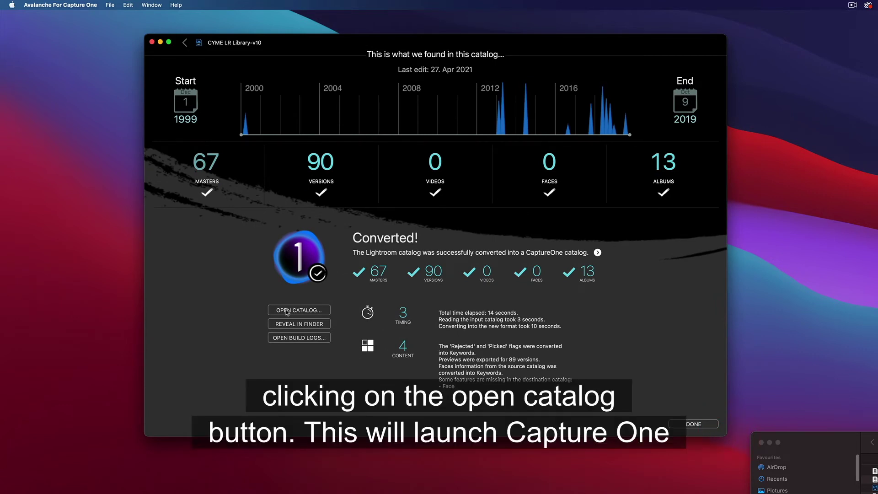
left_click(287, 312)
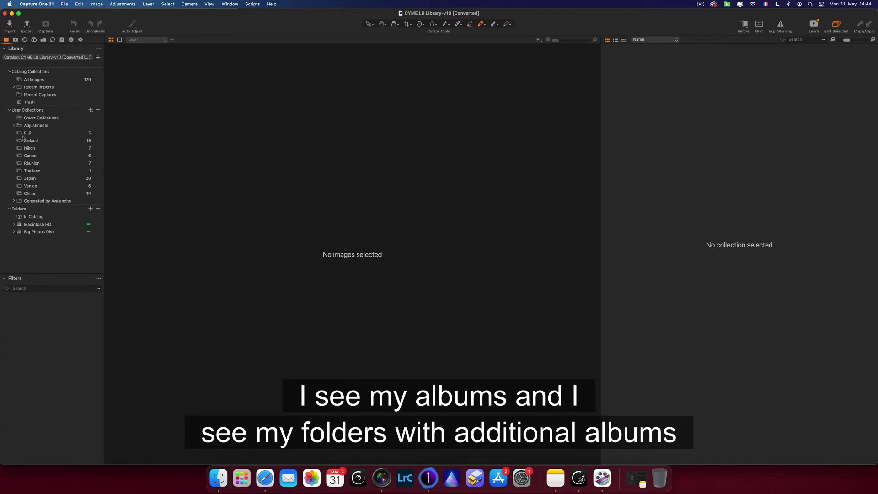
Step: Expand the Adjustments and Generated by Avalanche albums and show the 71-image Approximate Conversion album
left_click(13, 126)
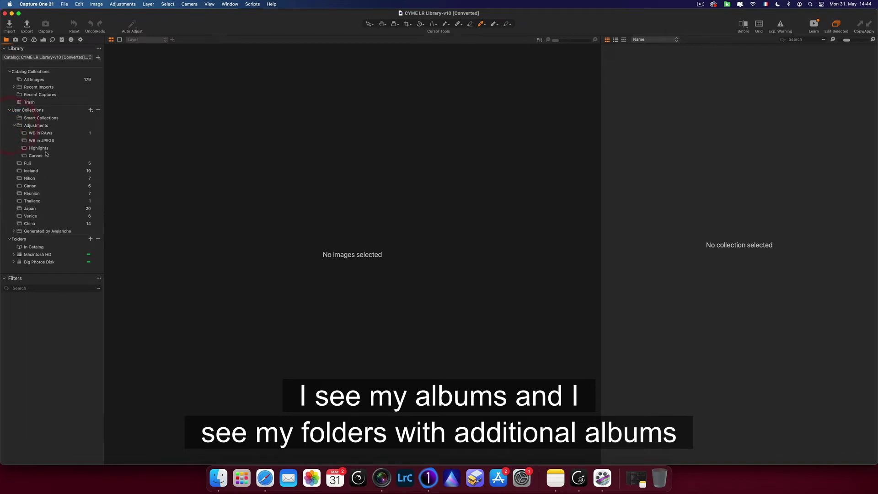
left_click(14, 231)
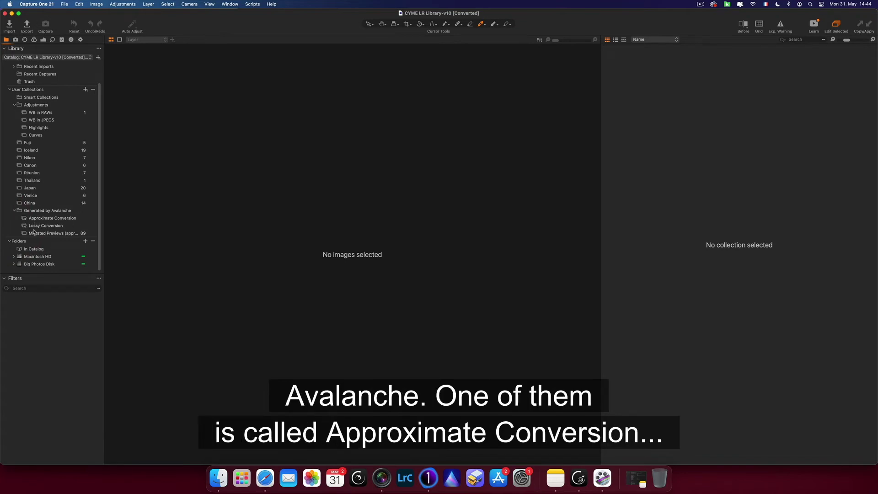
left_click(35, 220)
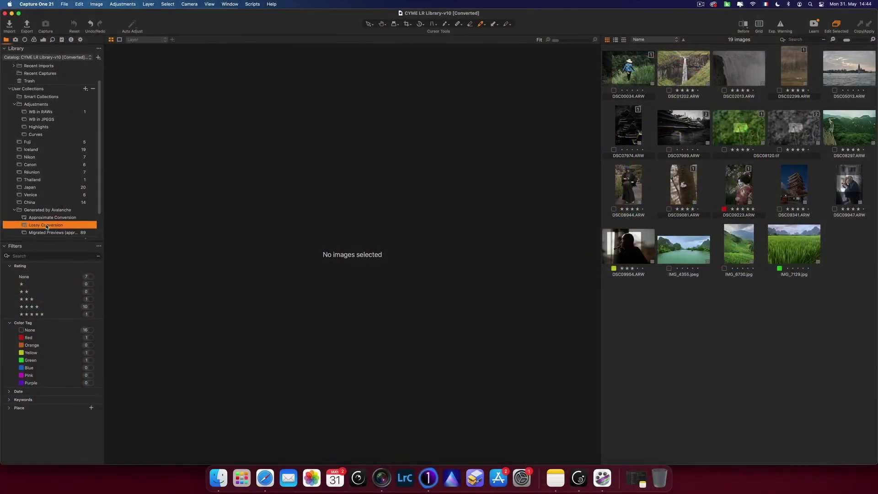
Step: Show the 89-image Migrated Previews album and view the puffin photo large
left_click(40, 230)
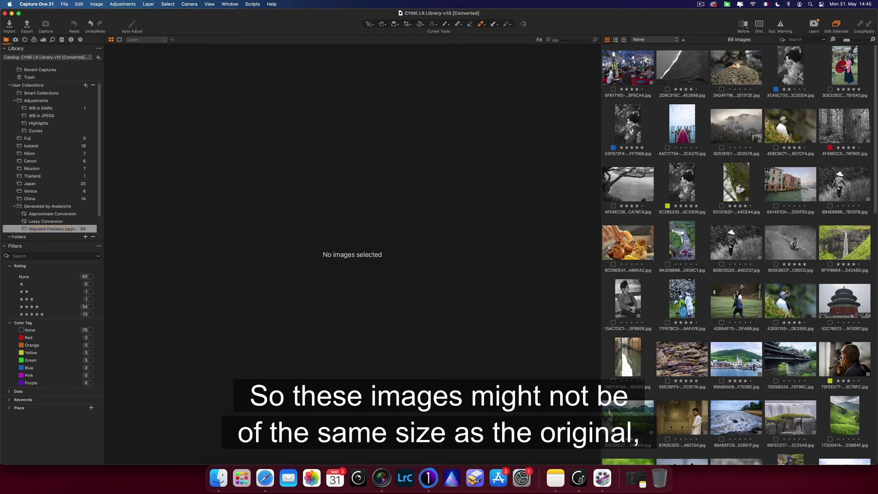
left_click(782, 299)
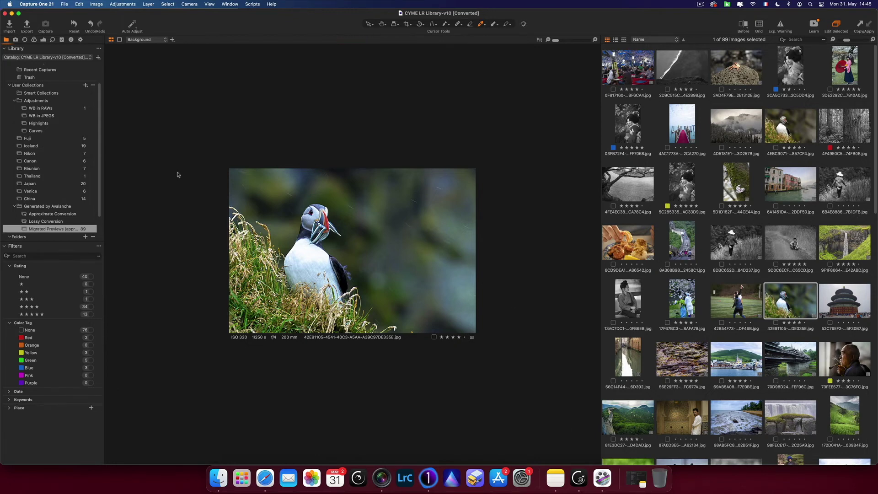
scroll(55, 98, "up", 2)
Step: Sort all 179 images by Date and compare raw boat photo 0110835402.cr3 with its JPEG preview
left_click(40, 79)
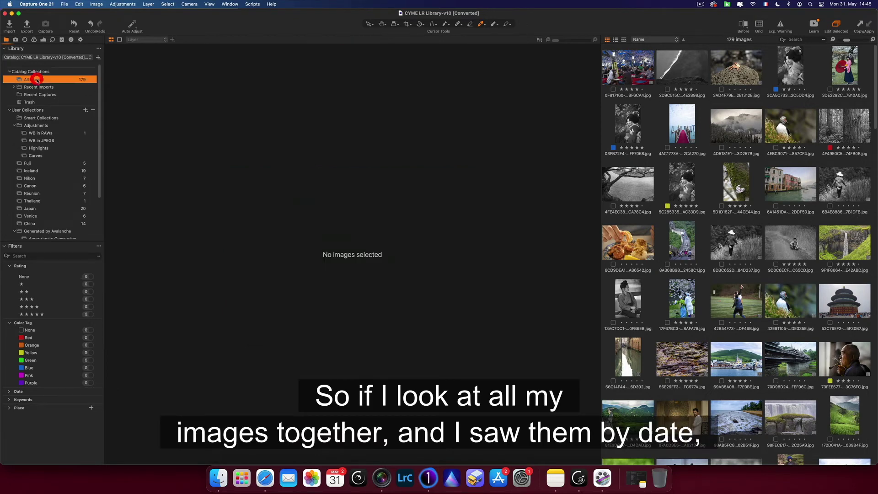
left_click(652, 39)
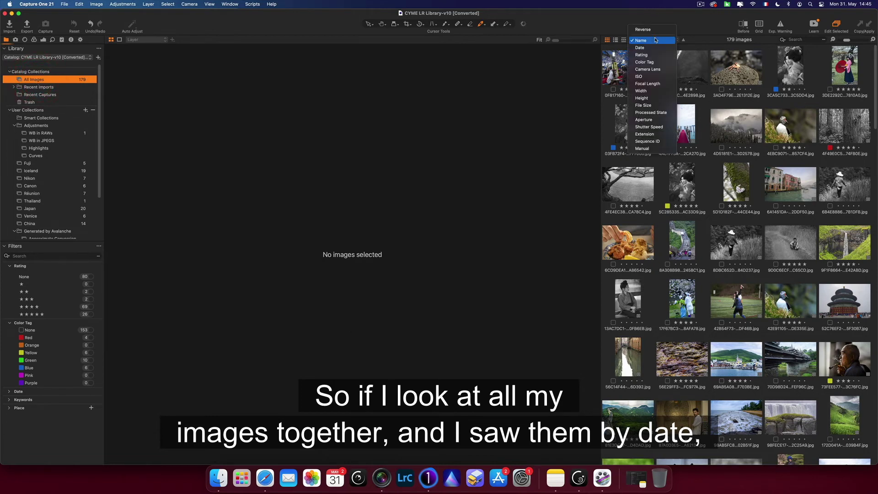
left_click(640, 47)
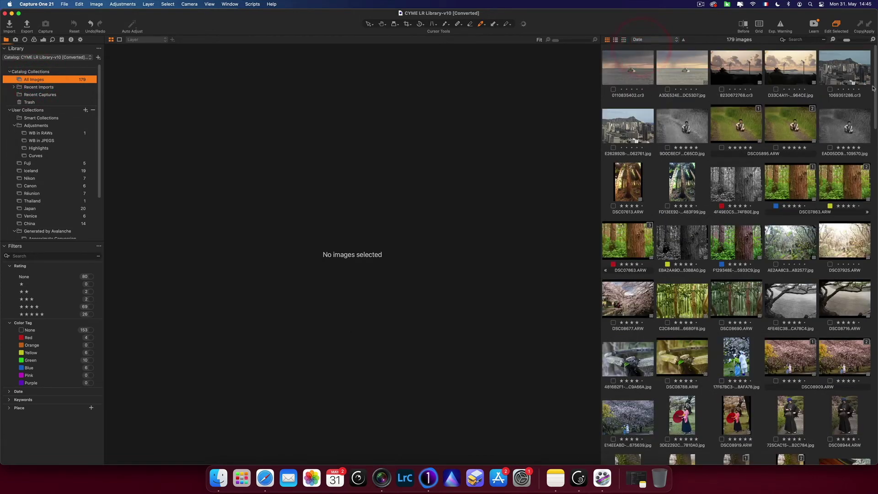
left_click(616, 71)
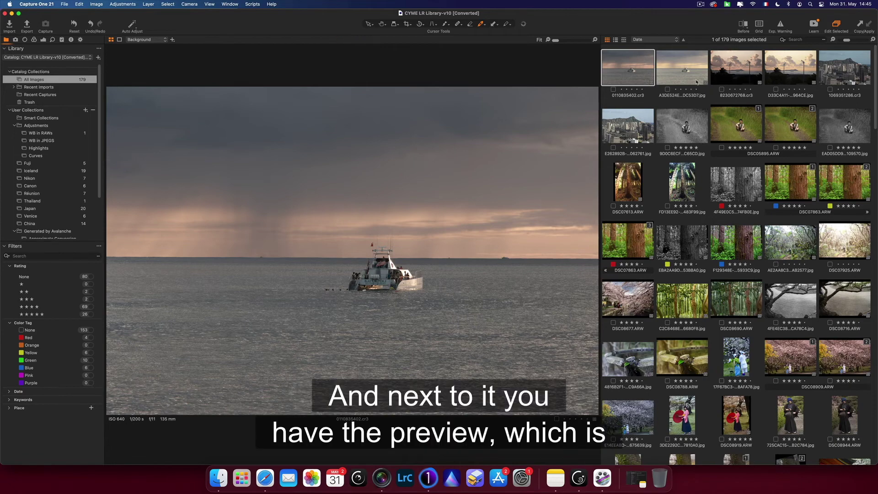
left_click(676, 69)
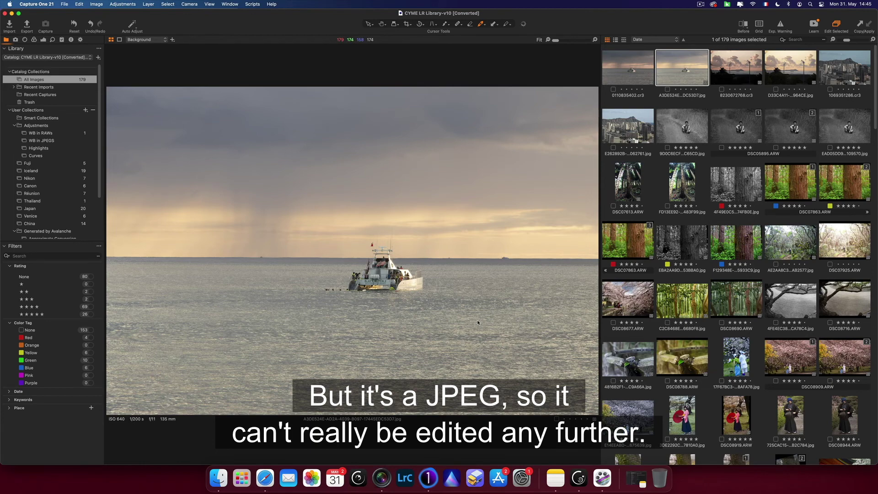
Step: Expand Macintosh HD > Big Photos Disk > Huge Master List and display the Nikon Z6 folder's 7 NEF images
scroll(719, 319, "down", 3)
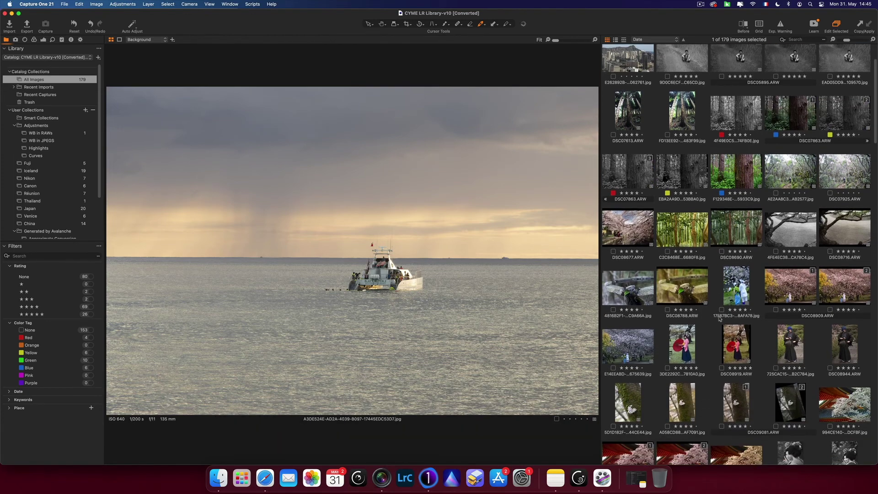
scroll(720, 319, "down", 5)
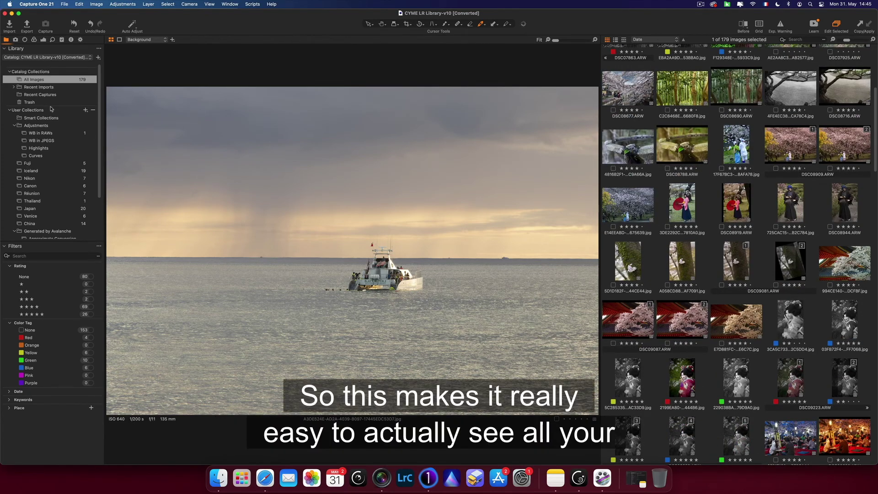
scroll(100, 154, "down", 5)
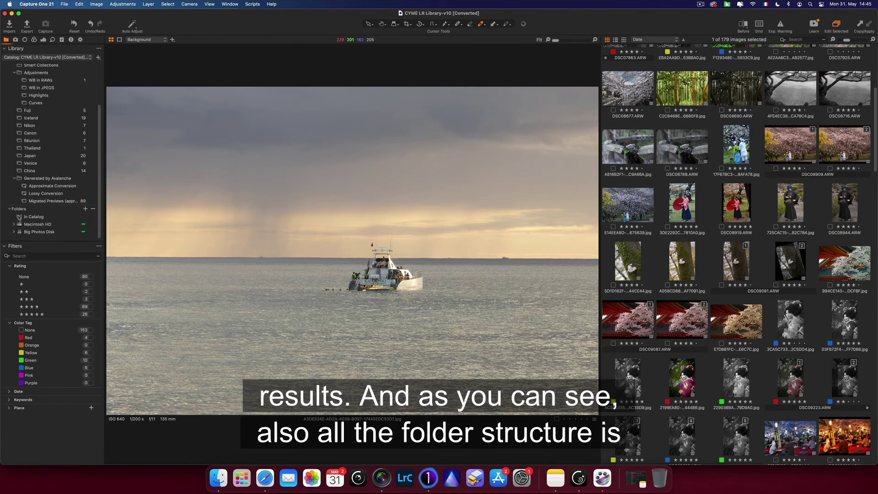
left_click(14, 224)
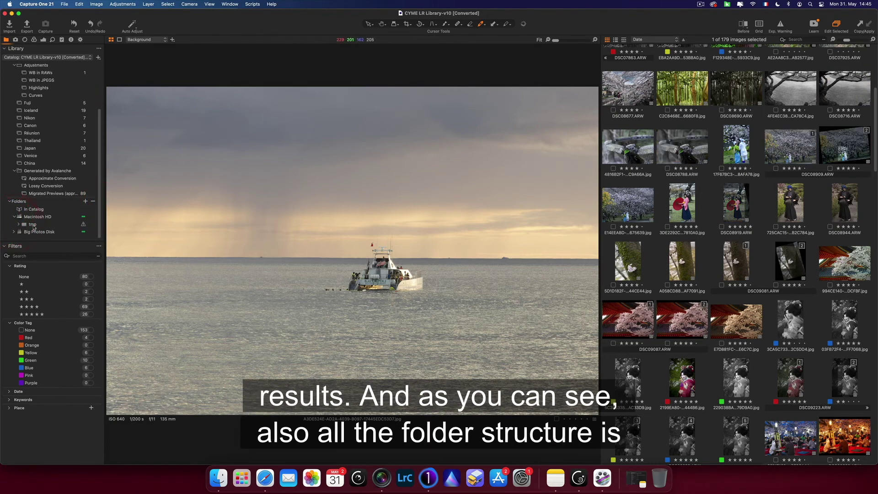
left_click(15, 232)
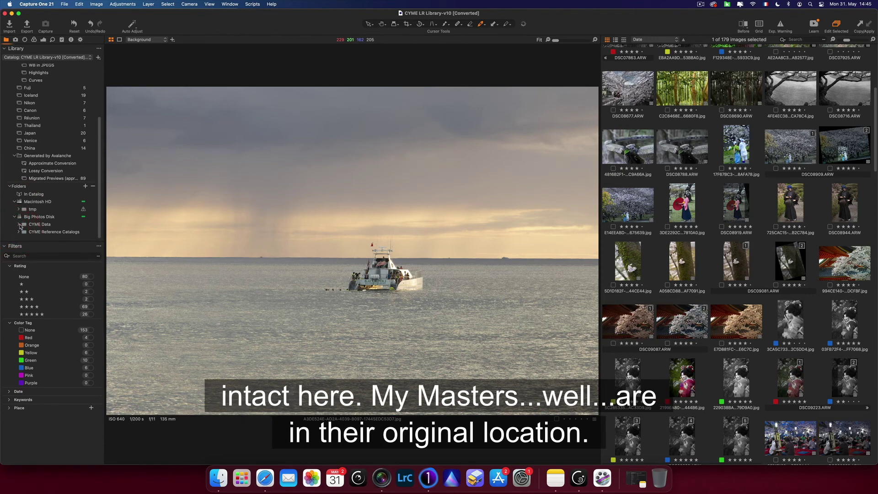
left_click(24, 224)
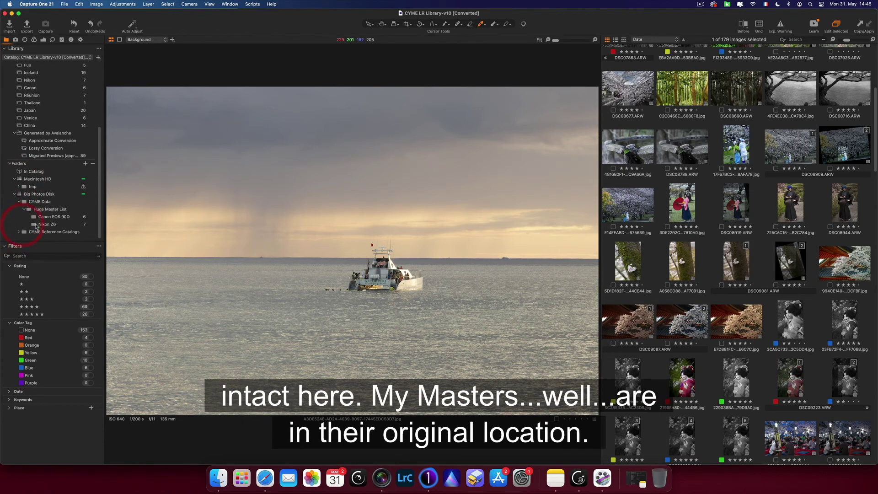
left_click(45, 216)
left_click(47, 224)
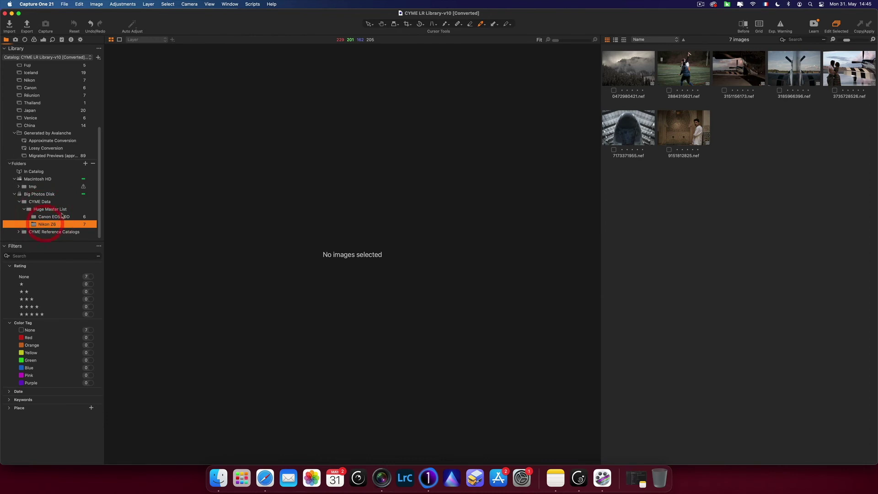